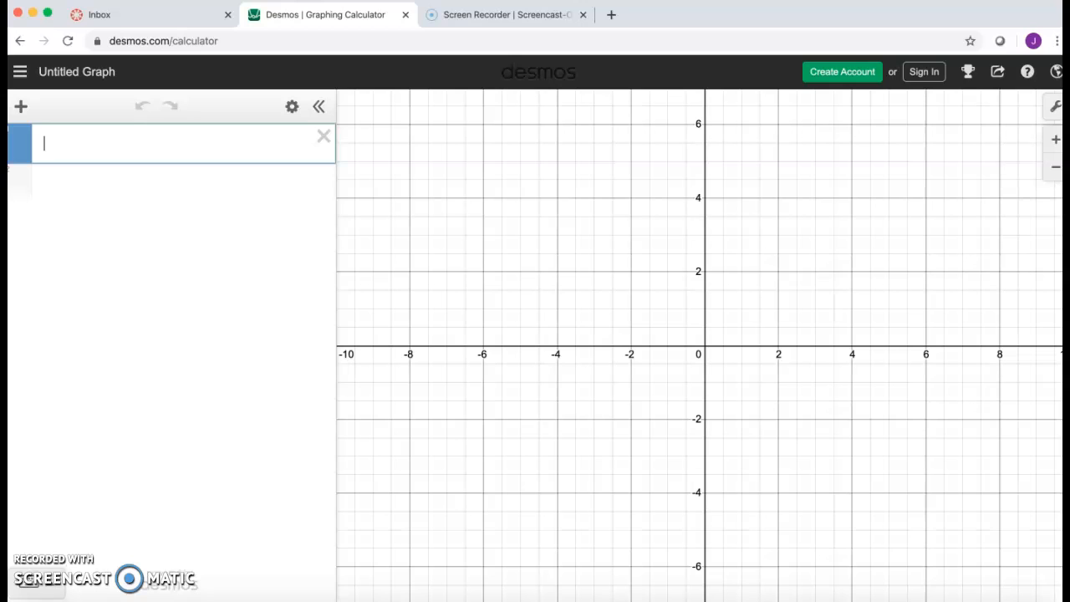
Add a table and fill the x1 column with the values 0 through 6.
{"action": "left_click", "coordinate": [23, 117]}
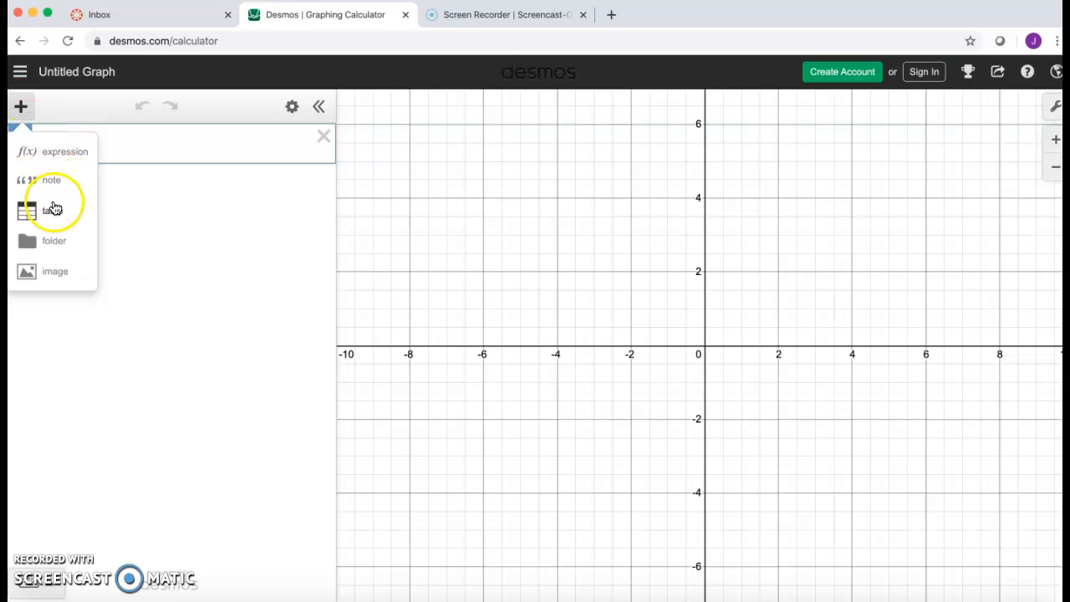
{"action": "left_click", "coordinate": [52, 209]}
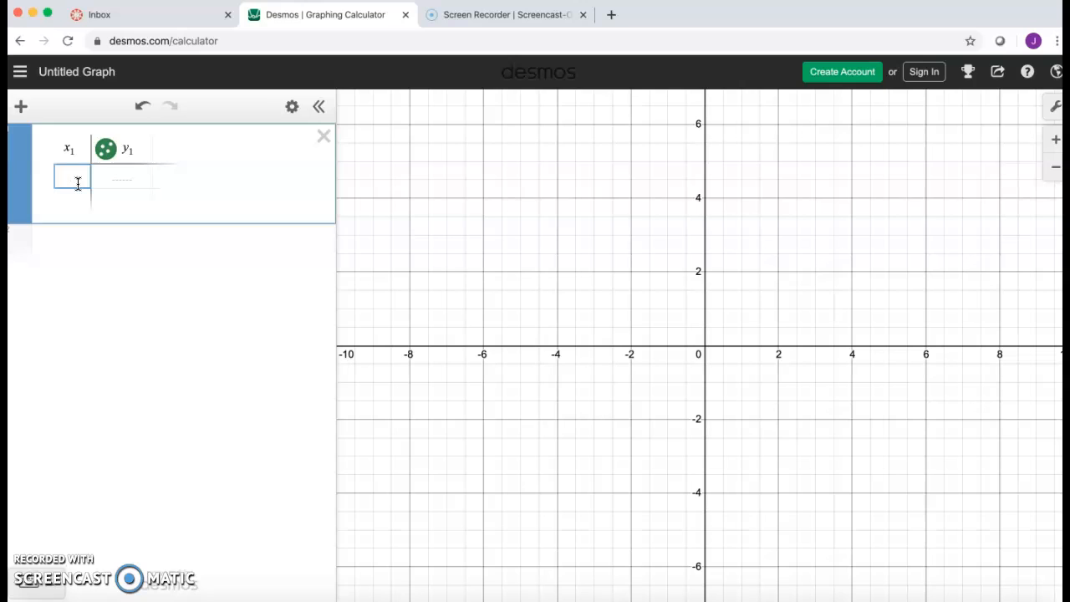
{"action": "type", "text": "0"}
{"action": "key", "text": "Return"}
{"action": "type", "text": "0"}
{"action": "key", "text": "BackSpace"}
{"action": "type", "text": "1"}
{"action": "key", "text": "Return"}
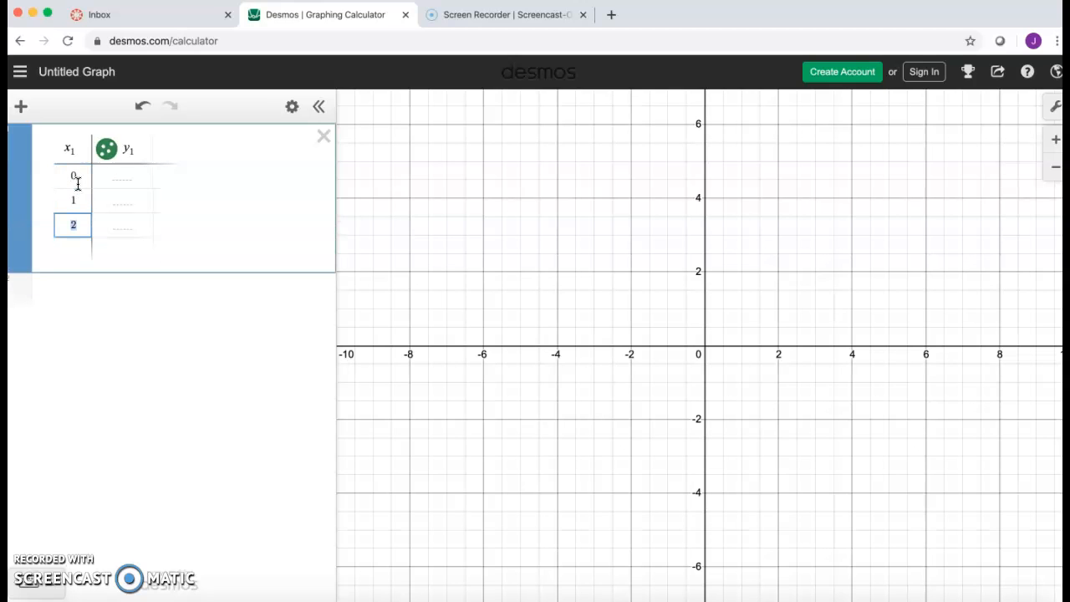
{"action": "key", "text": "Return"}
{"action": "key", "text": "Return"}
{"action": "key", "text": "Return"}
{"action": "key", "text": "Return"}
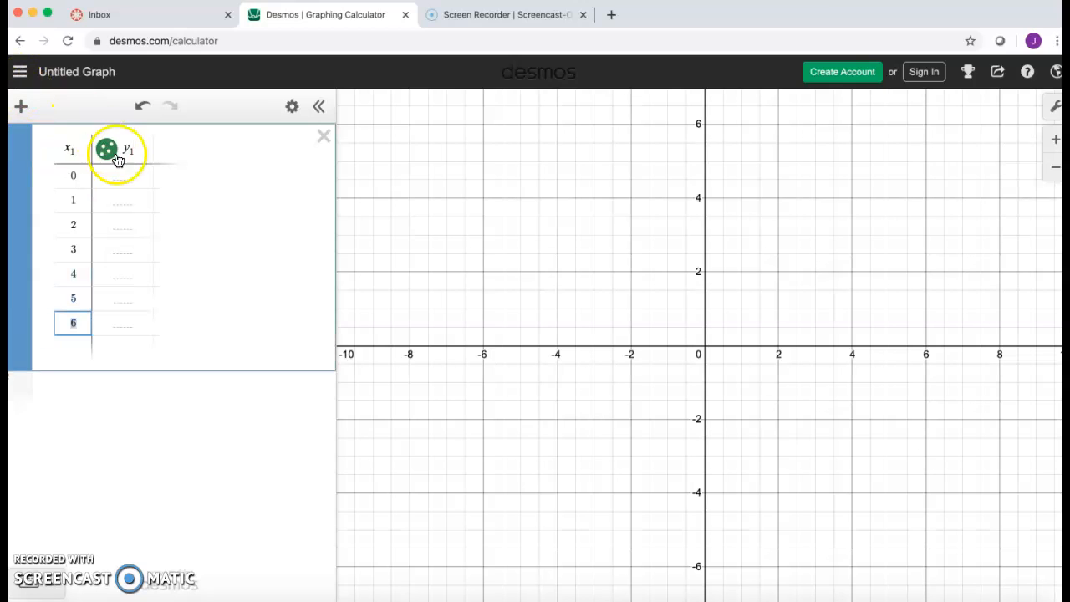
Enter the y1 values 110, 98, 88, 88, 77, 73 and 72 next to the x values.
{"action": "left_click", "coordinate": [120, 175]}
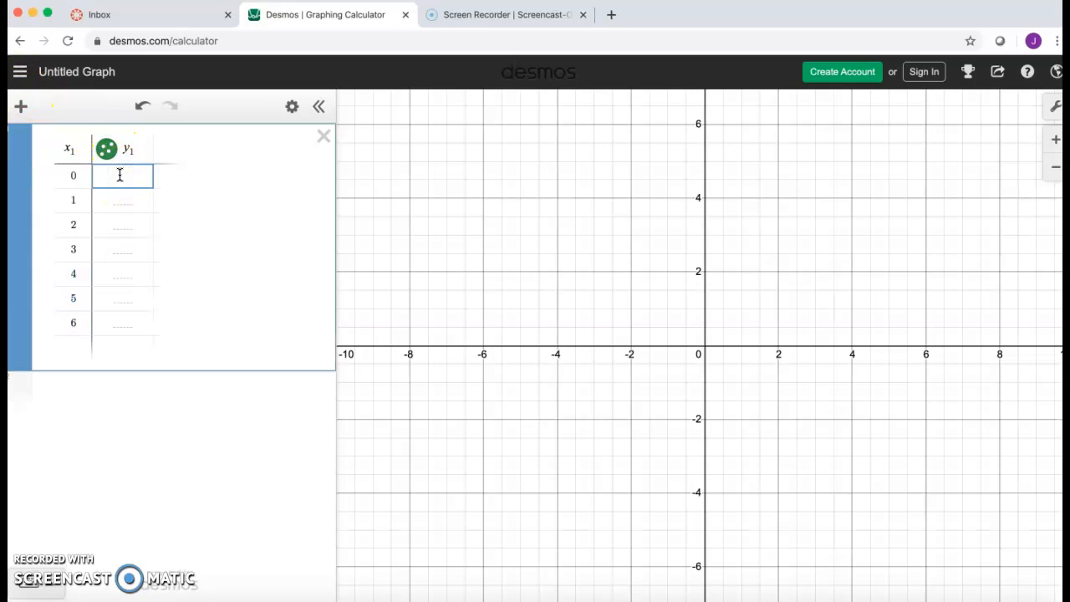
{"action": "type", "text": "100"}
{"action": "key", "text": "Return"}
{"action": "type", "text": "98"}
{"action": "key", "text": "Return"}
{"action": "type", "text": "88"}
{"action": "key", "text": "Return"}
{"action": "type", "text": "88"}
{"action": "key", "text": "Return"}
{"action": "type", "text": "77"}
{"action": "key", "text": "Return"}
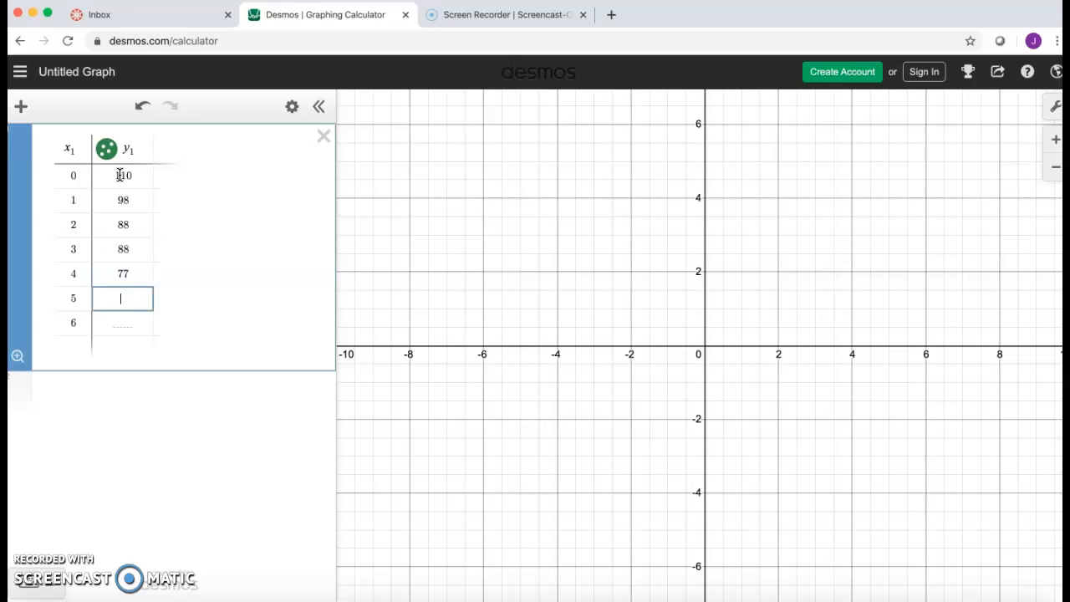
{"action": "type", "text": "73"}
{"action": "key", "text": "Return"}
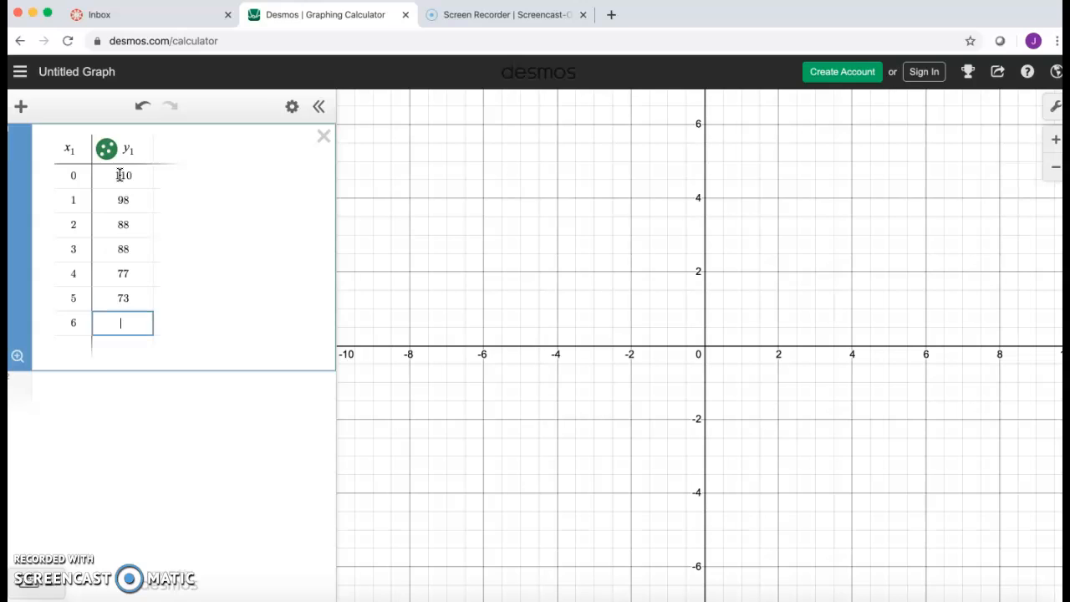
{"action": "type", "text": "72"}
{"action": "key", "text": "Return"}
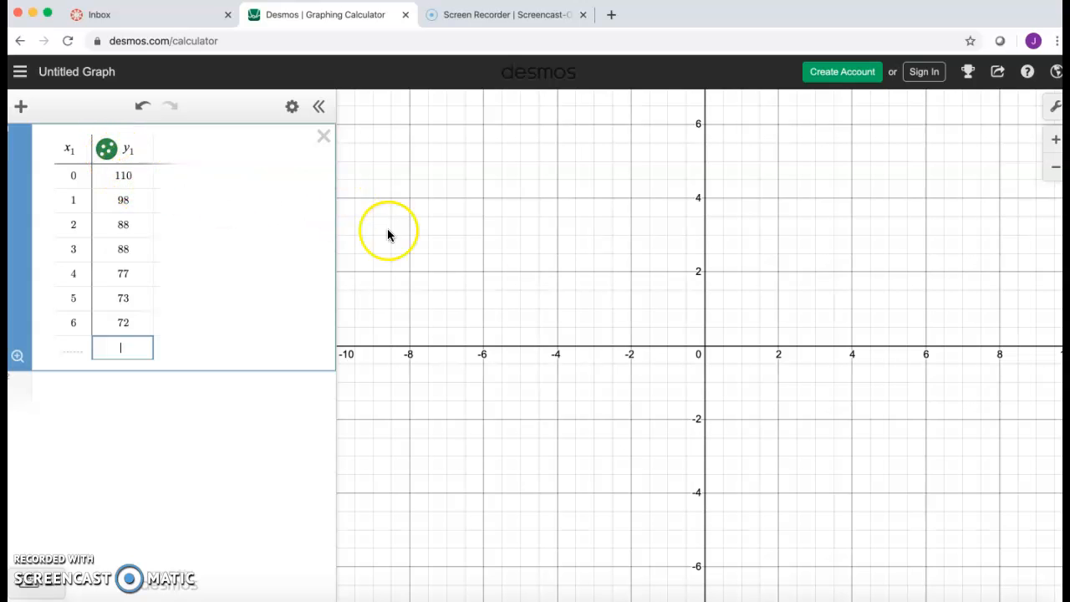
Set the graph's x-axis range to run from -10 to 20 in the graph settings.
{"action": "scroll", "coordinate": [743, 375], "scroll_direction": "down", "scroll_amount": 10}
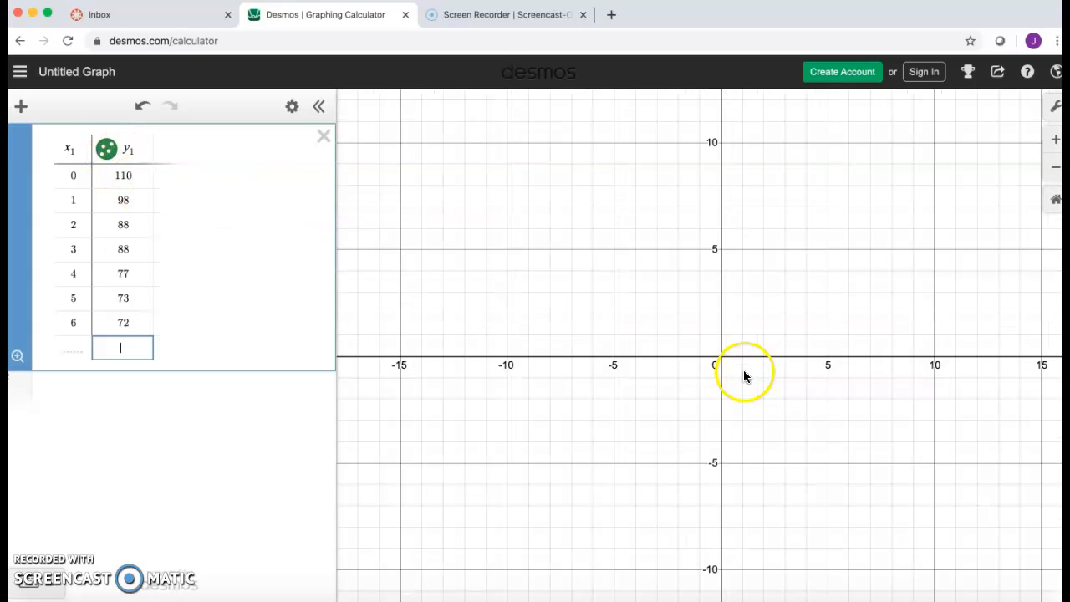
{"action": "scroll", "coordinate": [647, 435], "scroll_direction": "down", "scroll_amount": 8}
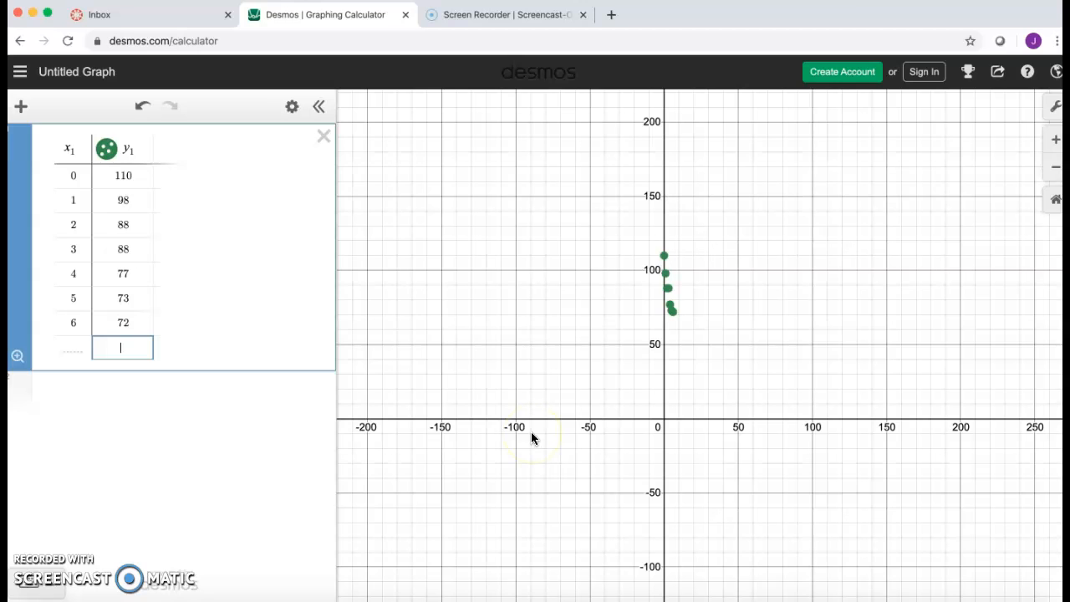
{"action": "scroll", "coordinate": [531, 433], "scroll_direction": "up", "scroll_amount": 1}
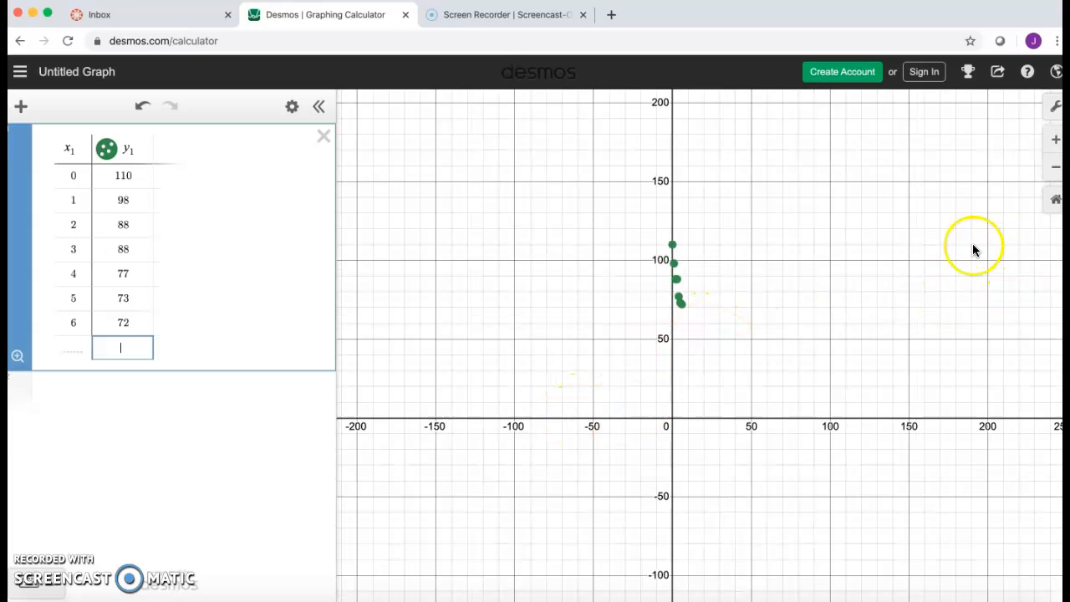
{"action": "left_click", "coordinate": [1053, 119]}
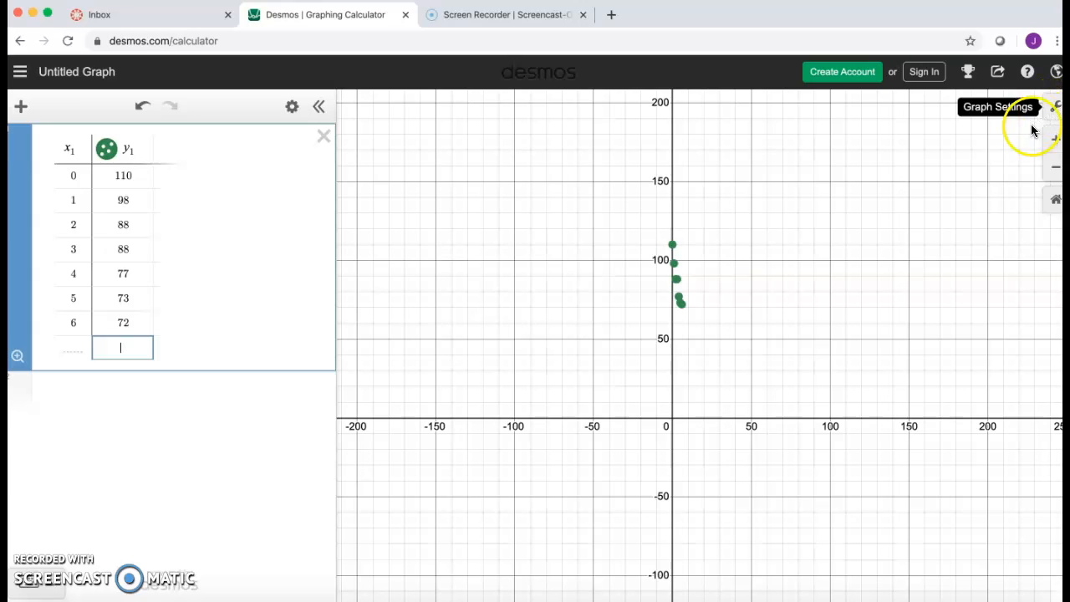
{"action": "left_click", "coordinate": [1053, 116]}
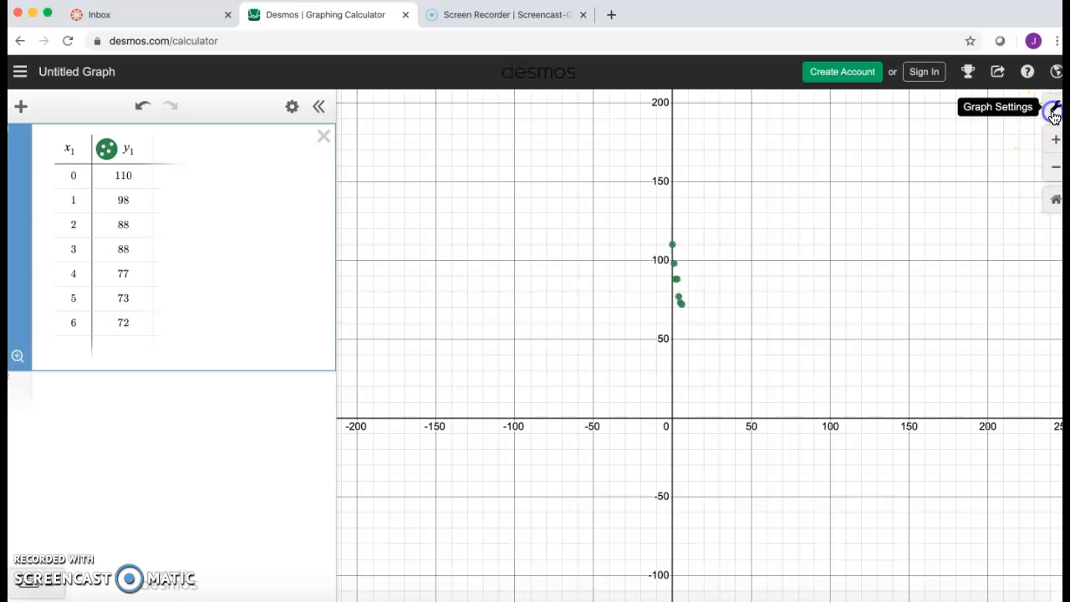
{"action": "left_click", "coordinate": [869, 330]}
{"action": "left_click", "coordinate": [902, 330]}
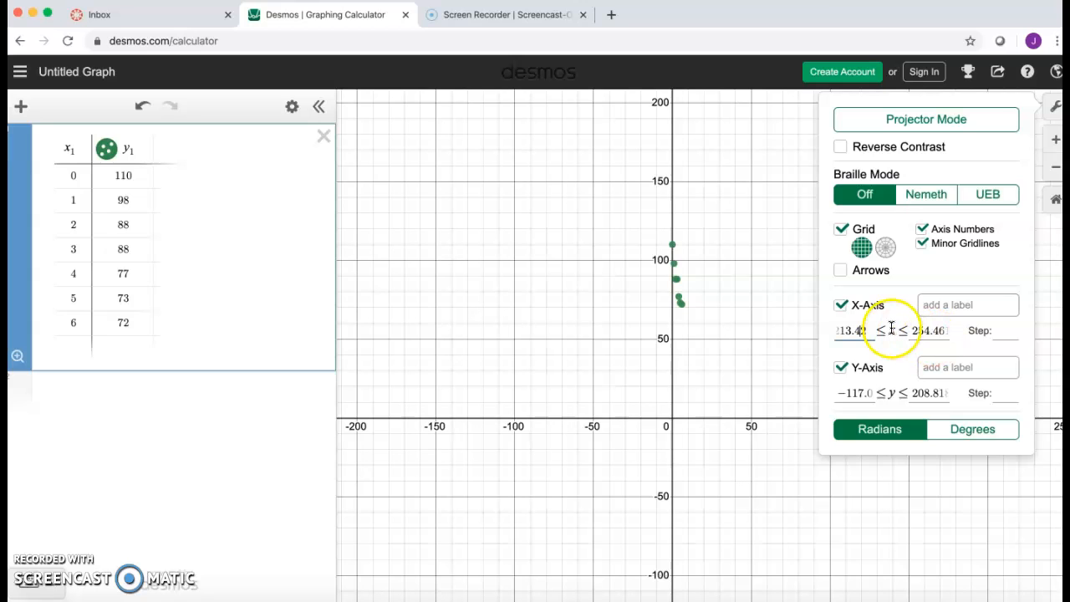
{"action": "left_click_drag", "start_coordinate": [869, 331], "coordinate": [823, 335]}
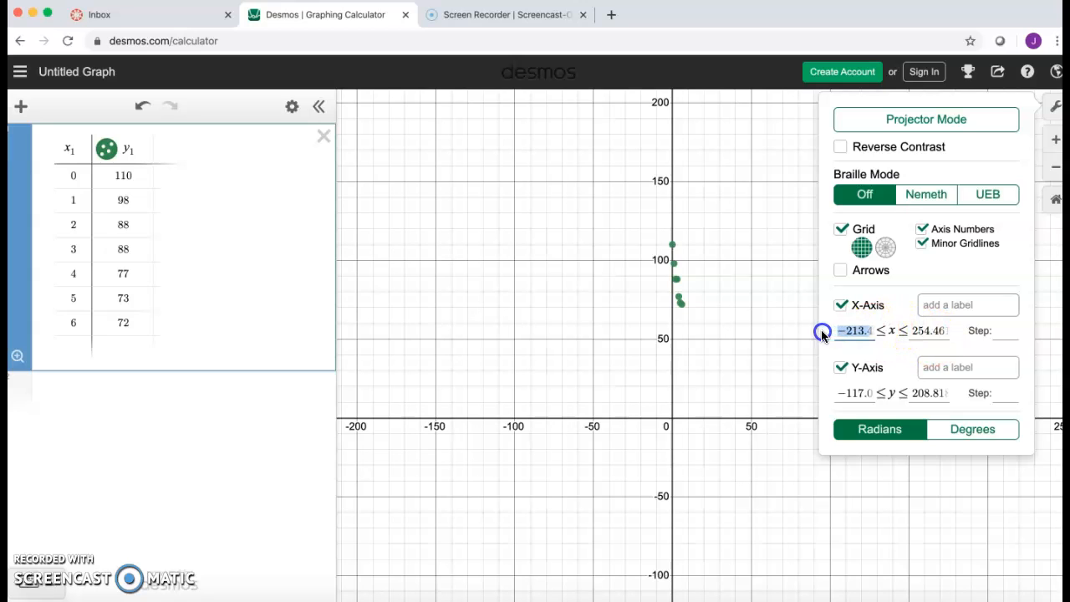
{"action": "type", "text": "-10"}
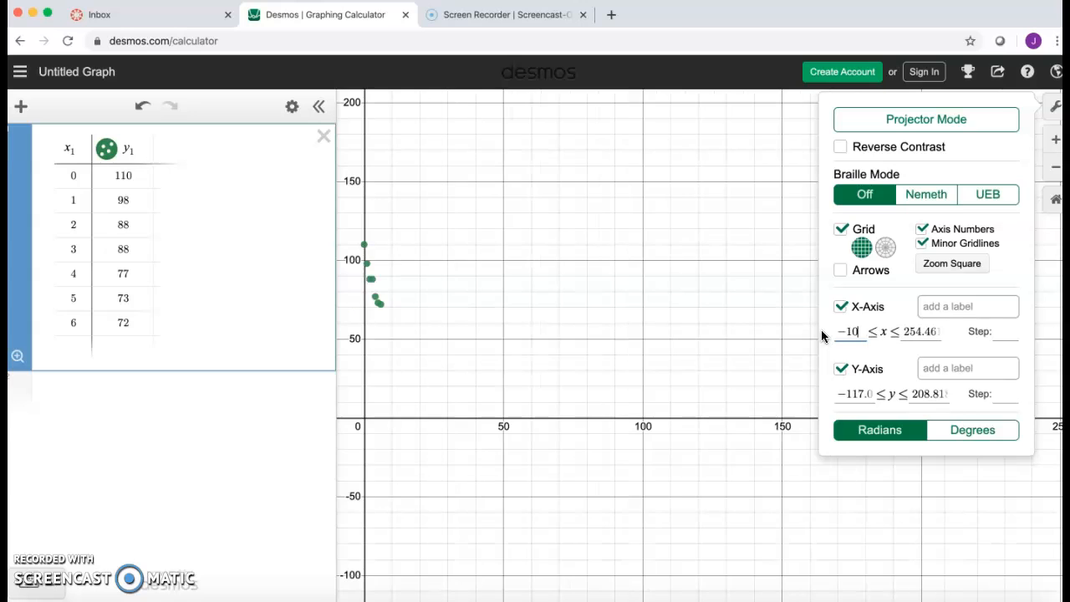
{"action": "left_click_drag", "start_coordinate": [933, 331], "coordinate": [891, 330]}
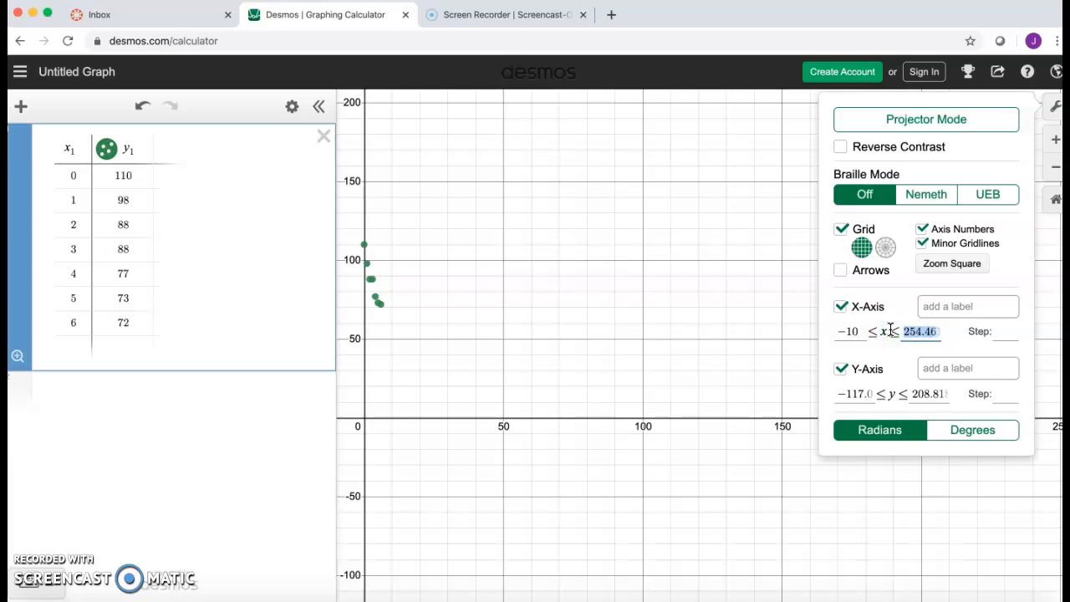
{"action": "type", "text": "20"}
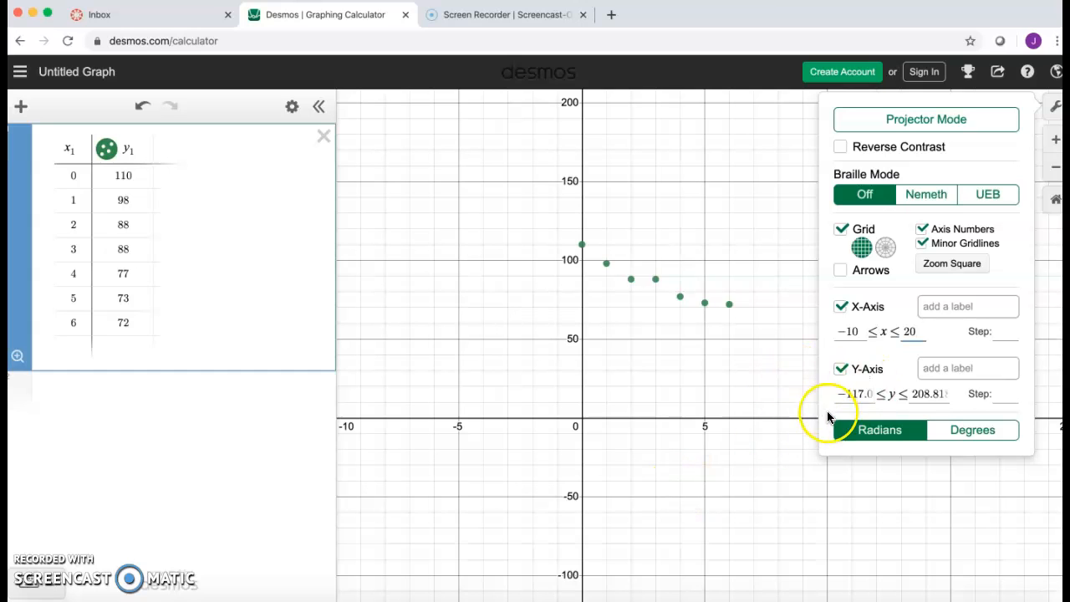
{"action": "left_click", "coordinate": [691, 470]}
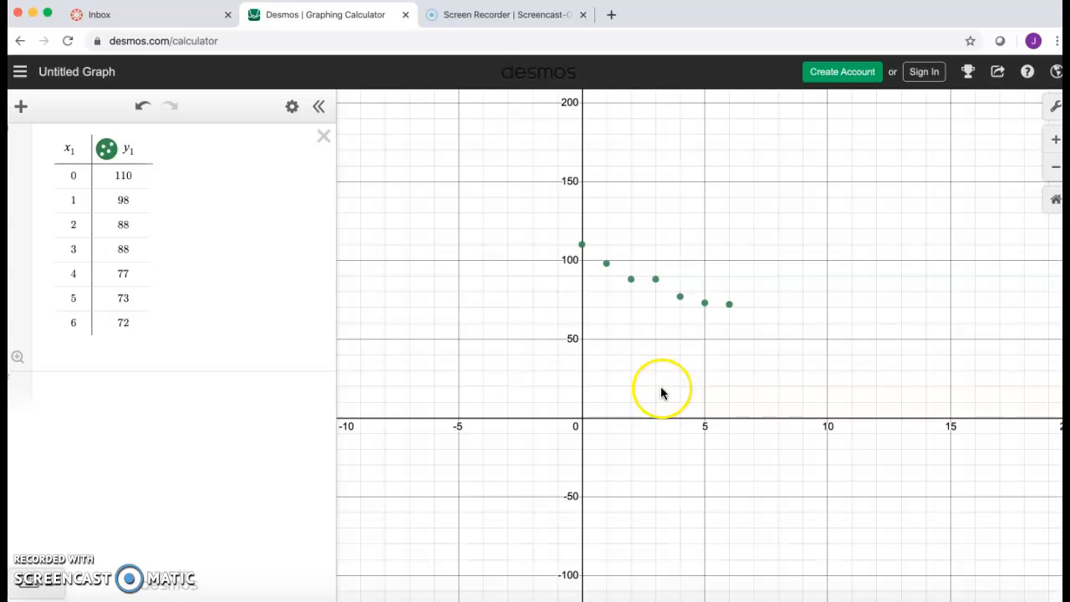
Zoom the graph in and out to examine the plotted data points.
{"action": "scroll", "coordinate": [661, 392], "scroll_direction": "down", "scroll_amount": 3}
{"action": "scroll", "coordinate": [661, 391], "scroll_direction": "up", "scroll_amount": 5}
{"action": "scroll", "coordinate": [661, 392], "scroll_direction": "down", "scroll_amount": 6}
{"action": "scroll", "coordinate": [661, 392], "scroll_direction": "up", "scroll_amount": 2}
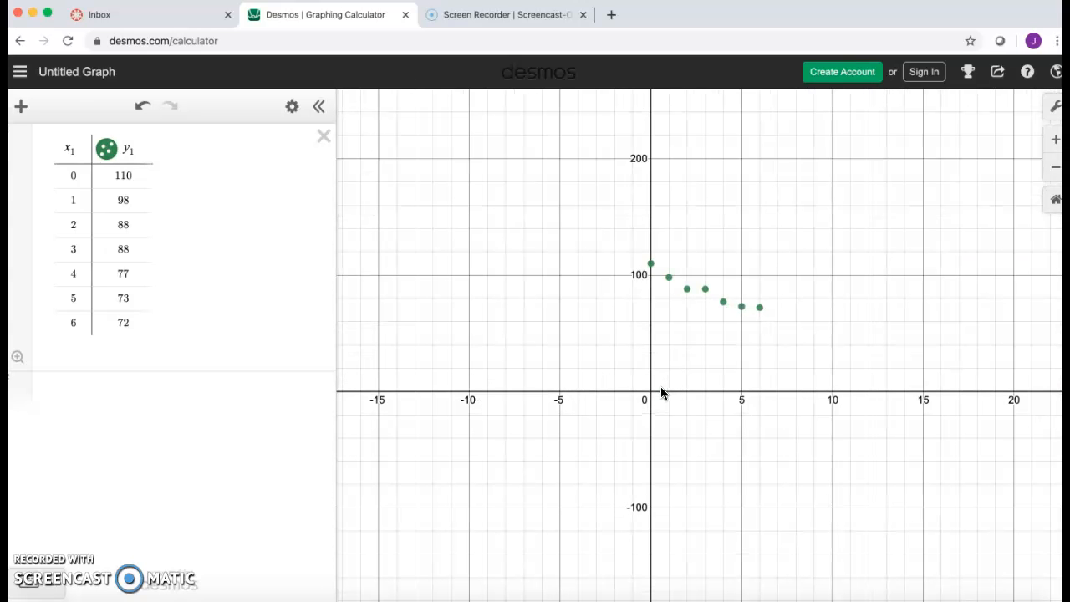
{"action": "left_click", "coordinate": [646, 387]}
{"action": "left_click", "coordinate": [543, 352]}
{"action": "left_click", "coordinate": [586, 318]}
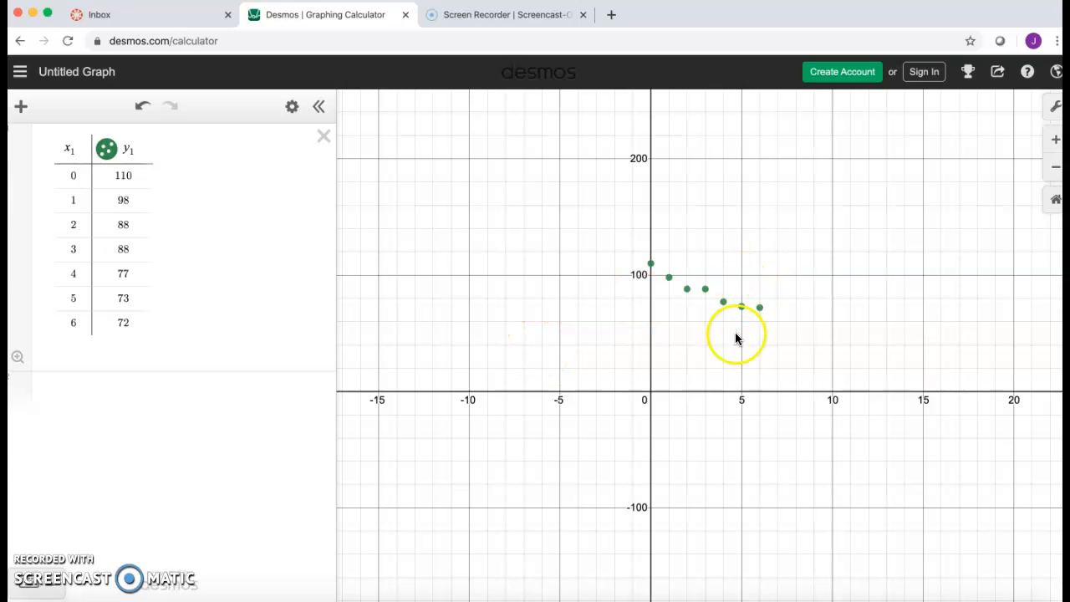
{"action": "left_click", "coordinate": [1055, 163]}
{"action": "left_click", "coordinate": [1054, 139]}
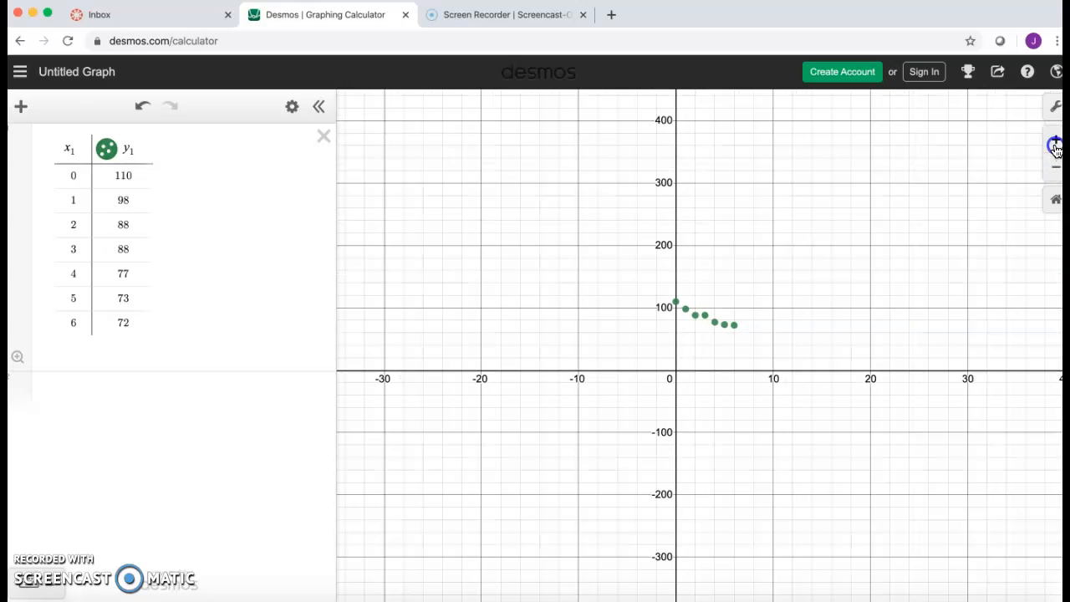
{"action": "left_click", "coordinate": [1054, 140]}
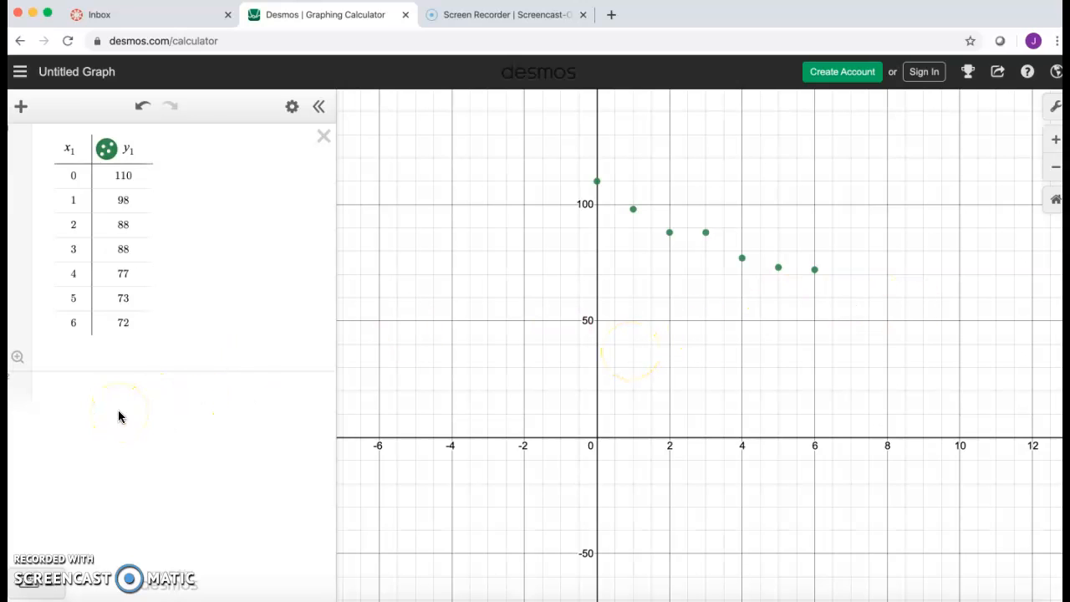
Add a new expression y = 0.75x^2 - 10.75x + 109.07 to fit the plotted points.
{"action": "left_click", "coordinate": [41, 401]}
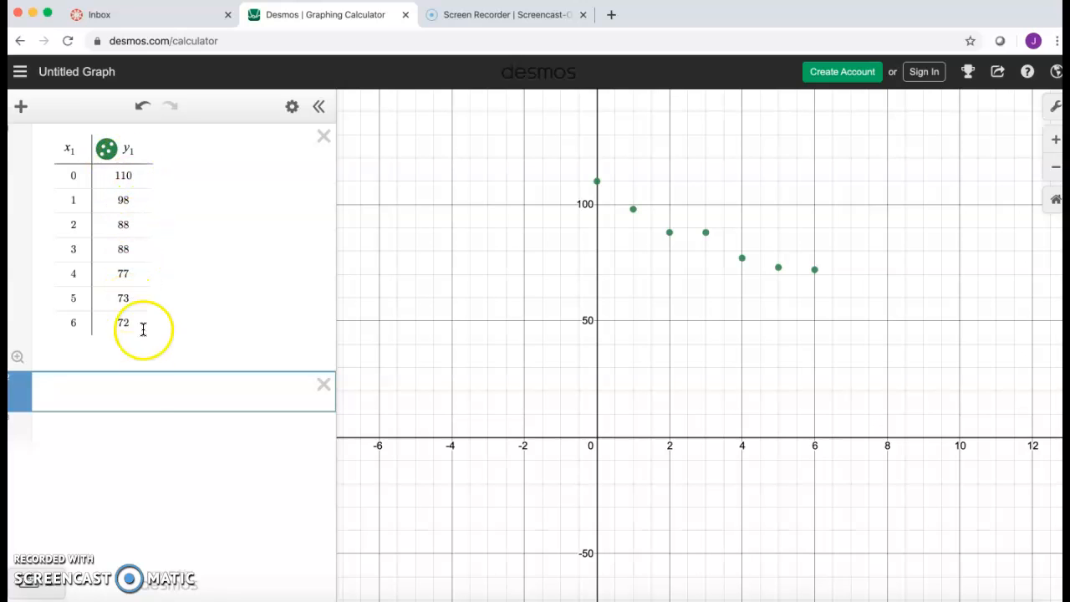
{"action": "left_click", "coordinate": [151, 381]}
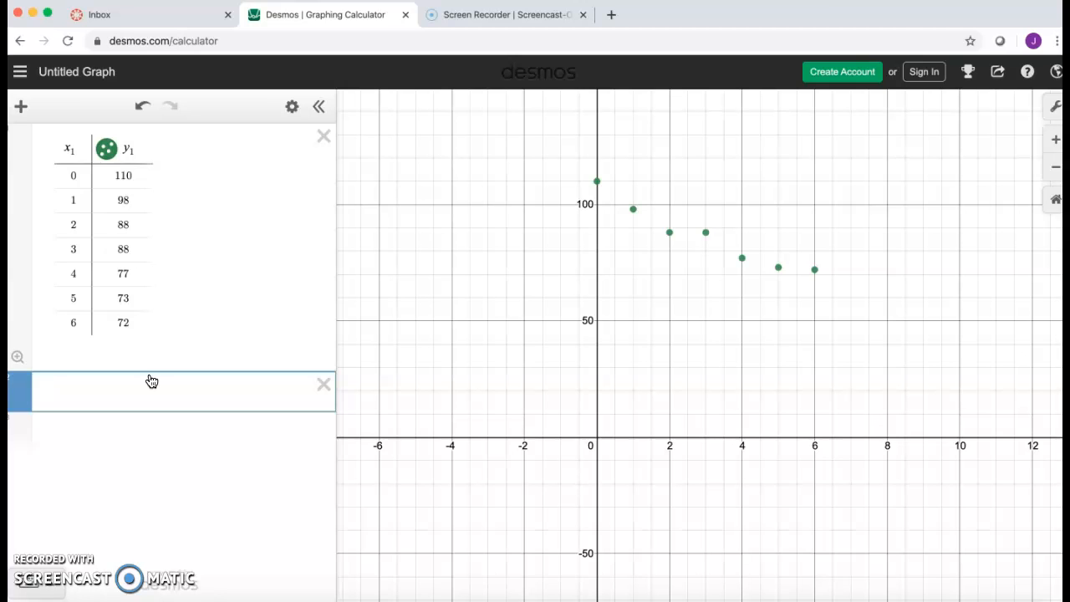
{"action": "type", "text": "y=0.75"}
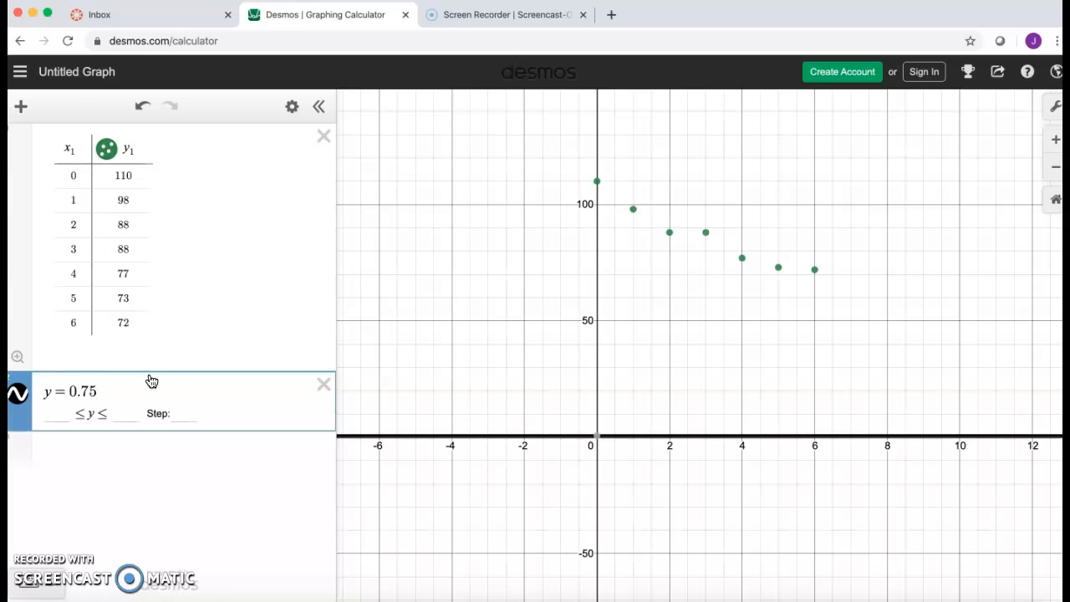
{"action": "type", "text": "x"}
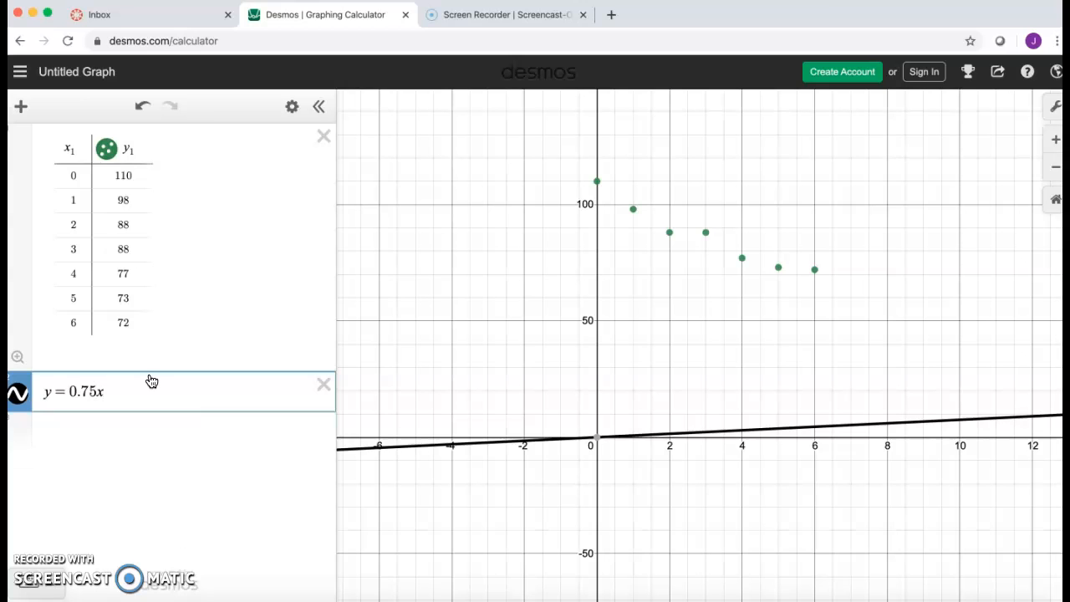
{"action": "type", "text": "^2"}
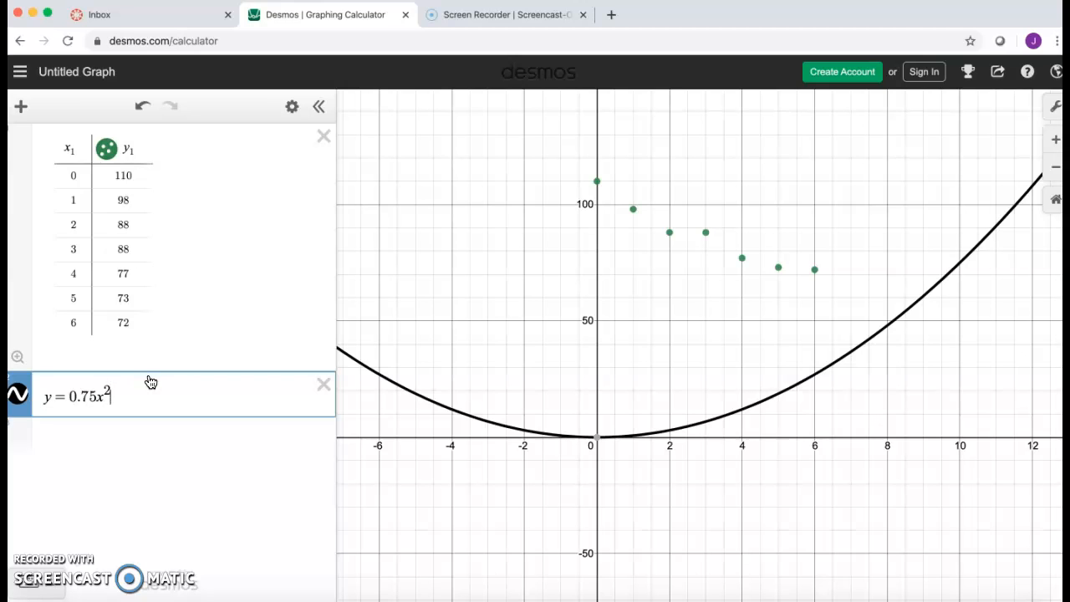
{"action": "key", "text": "Right"}
{"action": "type", "text": "- 10"}
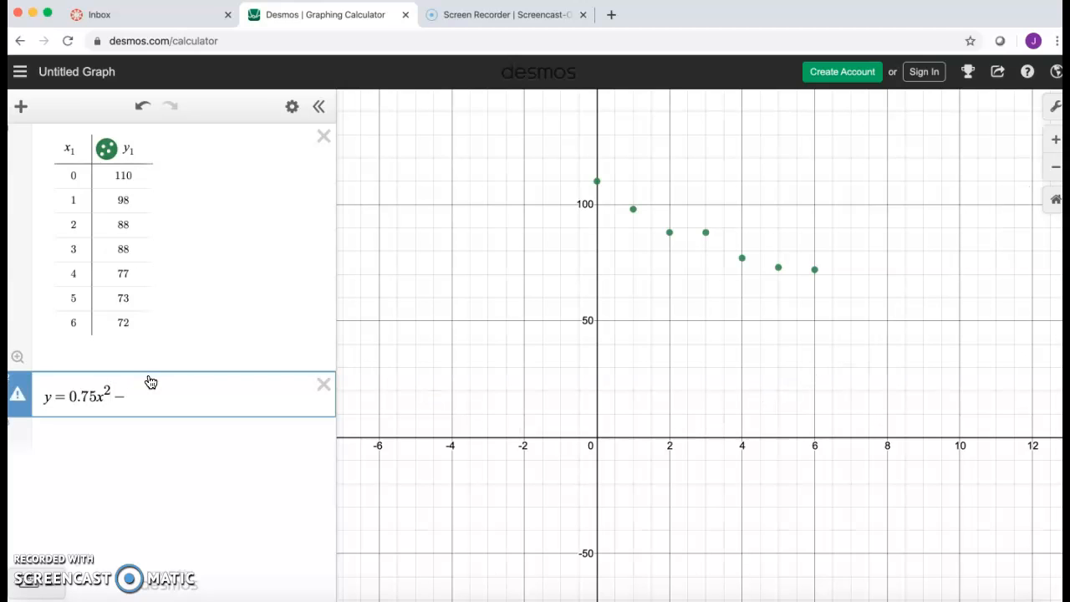
{"action": "type", "text": ".75x "}
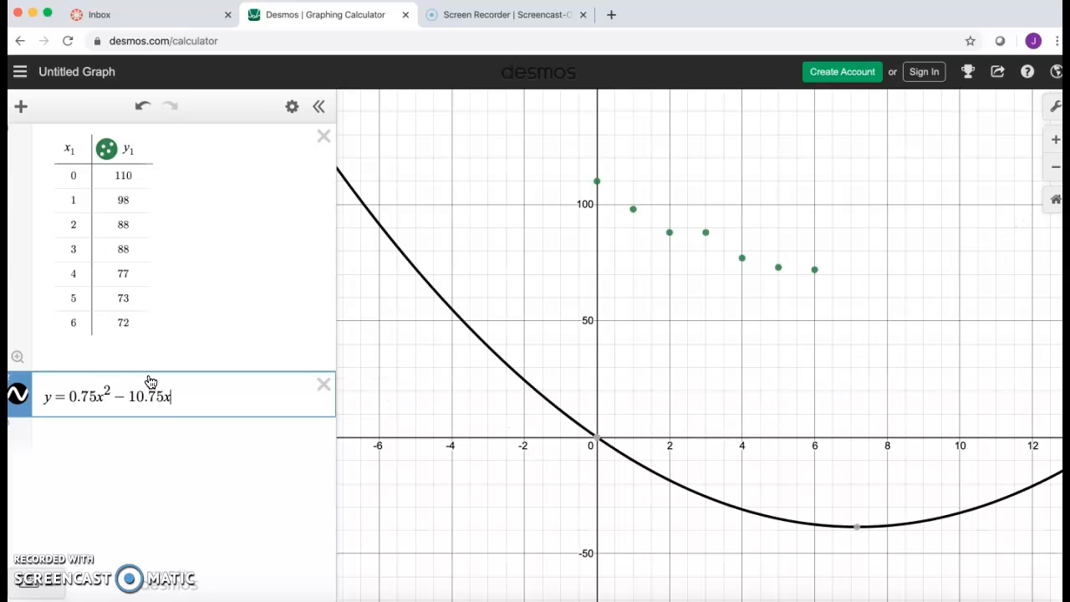
{"action": "type", "text": "+ 109.07"}
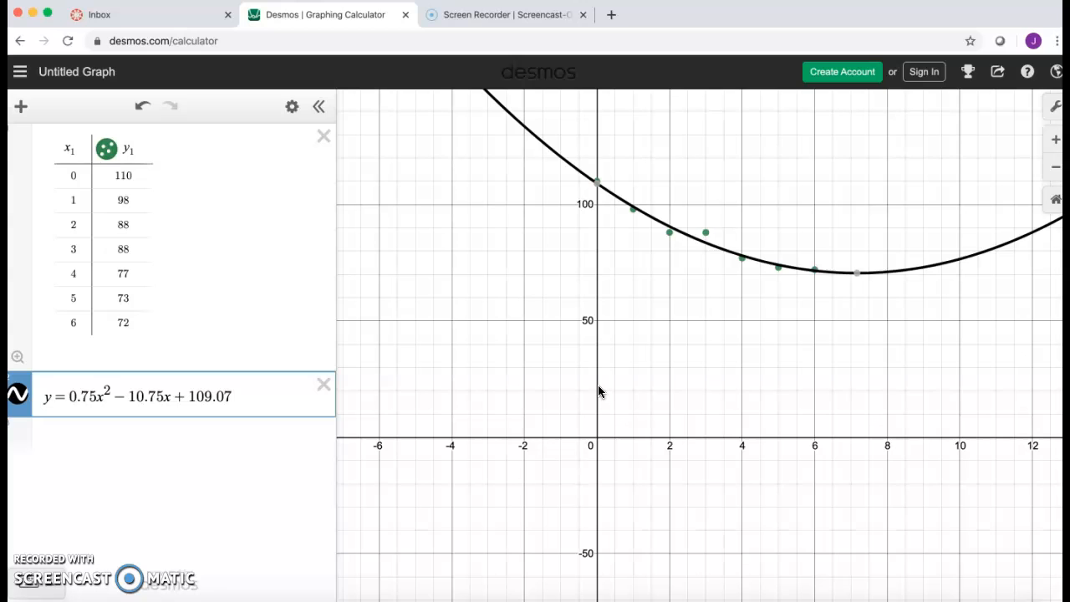
{"action": "left_click", "coordinate": [258, 480]}
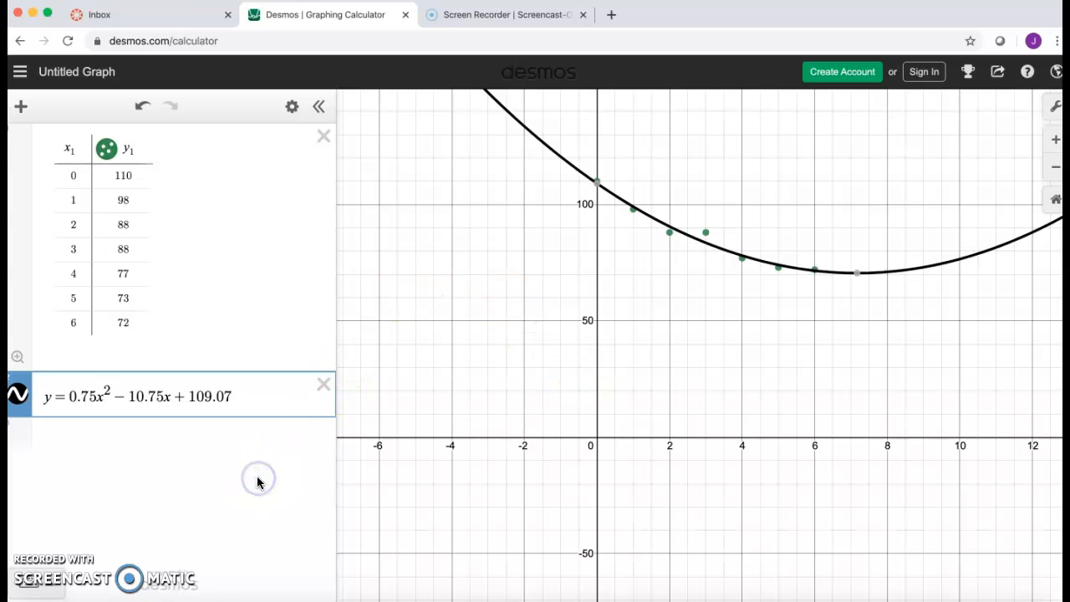